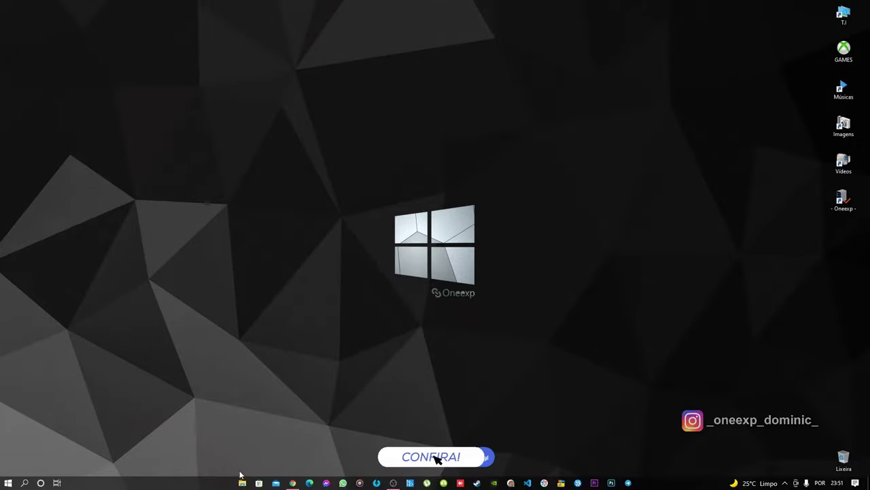
Download 'Microsft Visual C++ New Boss 2022.rar' despite the virus warning into Downloads, and show it in its folder
left_click(293, 483)
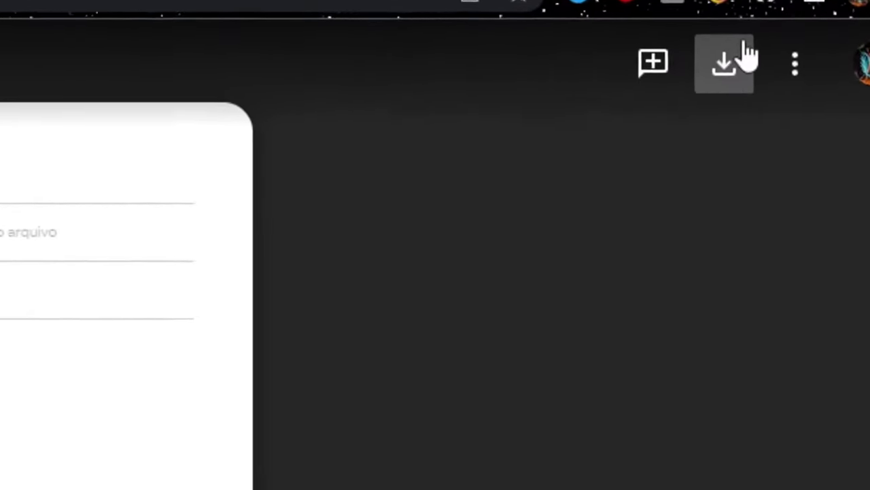
left_click(680, 117)
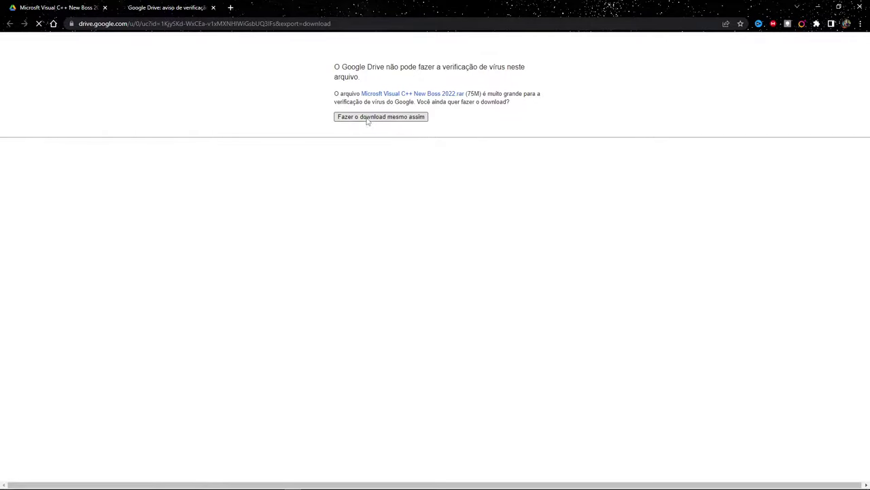
left_click(367, 117)
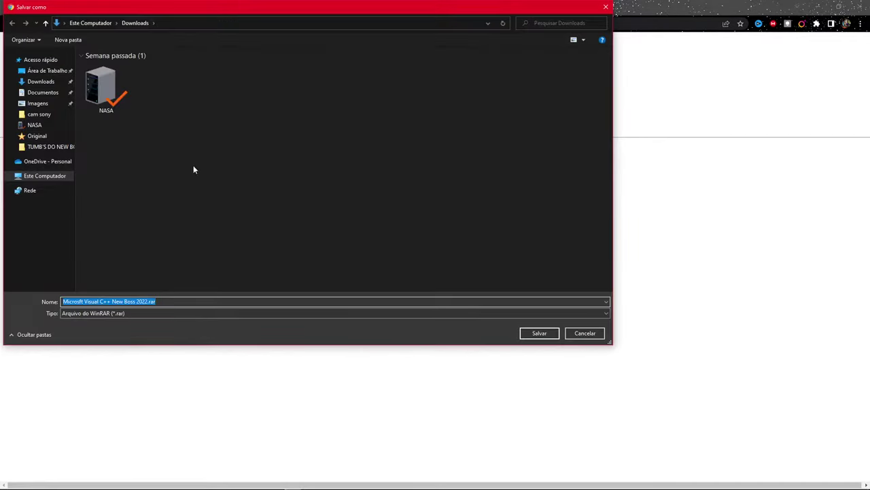
left_click(549, 333)
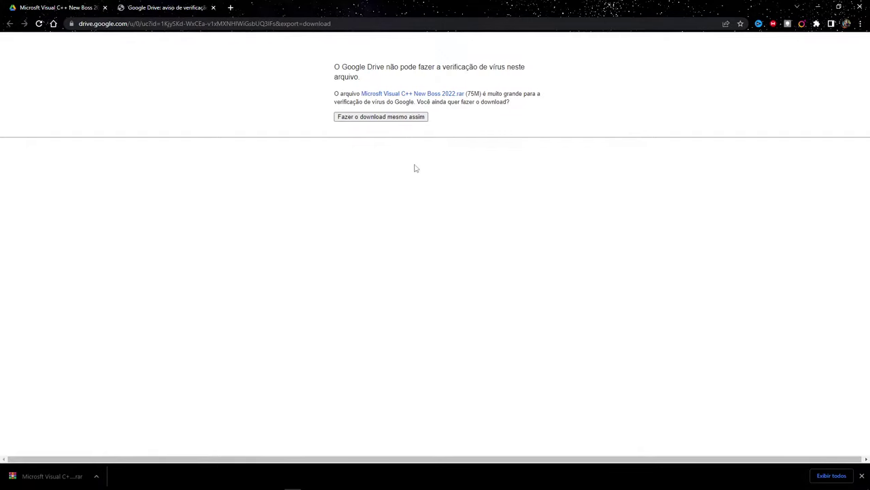
left_click(96, 476)
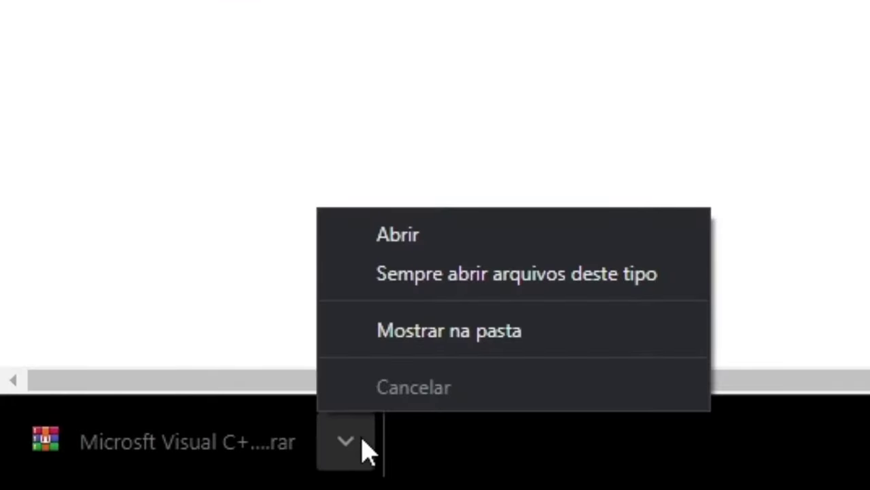
left_click(451, 333)
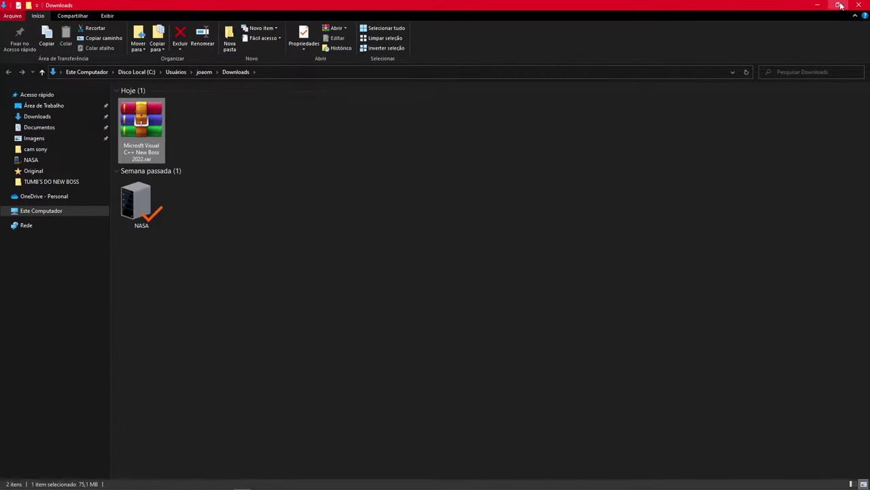
Close Chrome, drag the New Boss 2022 .rar from Downloads onto the desktop, and close the window
left_click(840, 5)
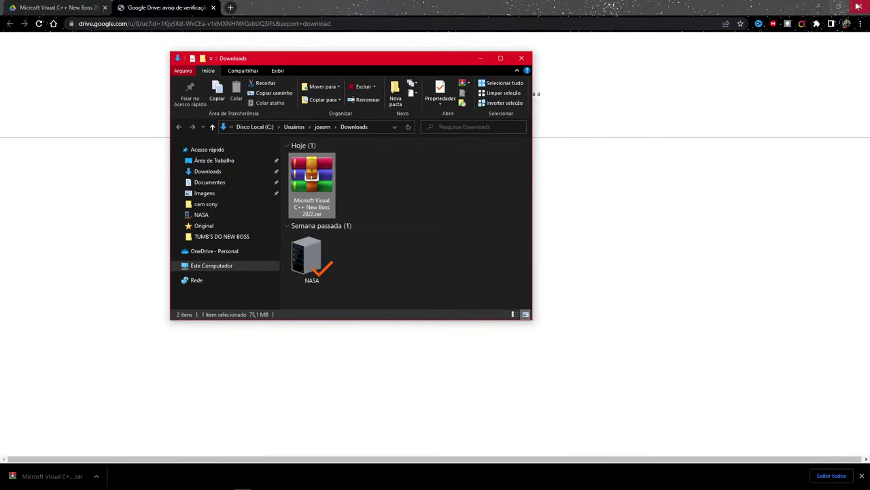
left_click(858, 6)
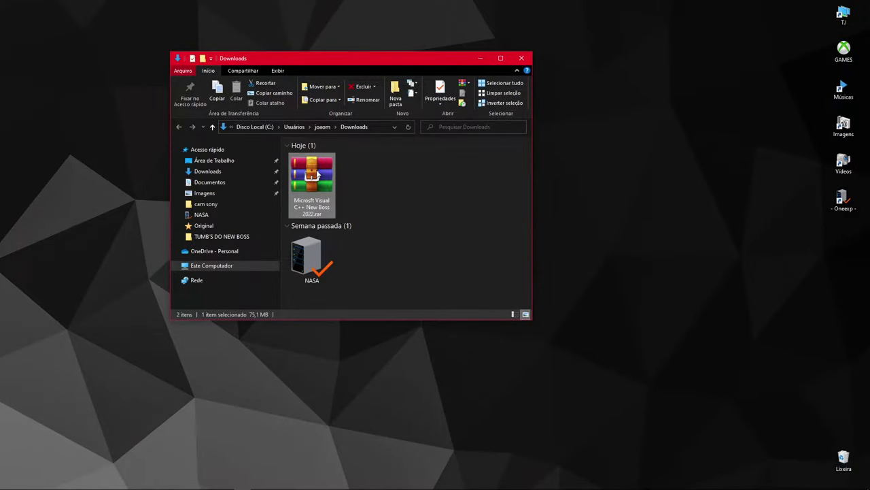
left_click(357, 176)
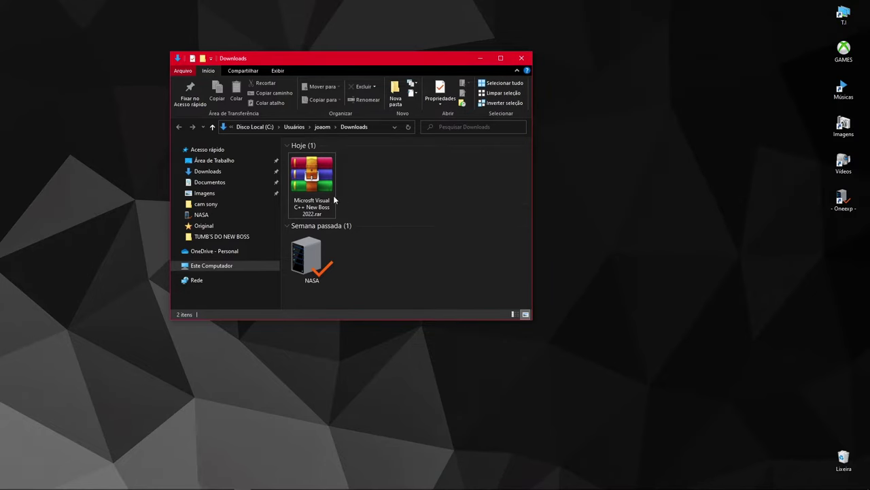
left_click_drag(317, 178, 596, 102)
left_click(524, 59)
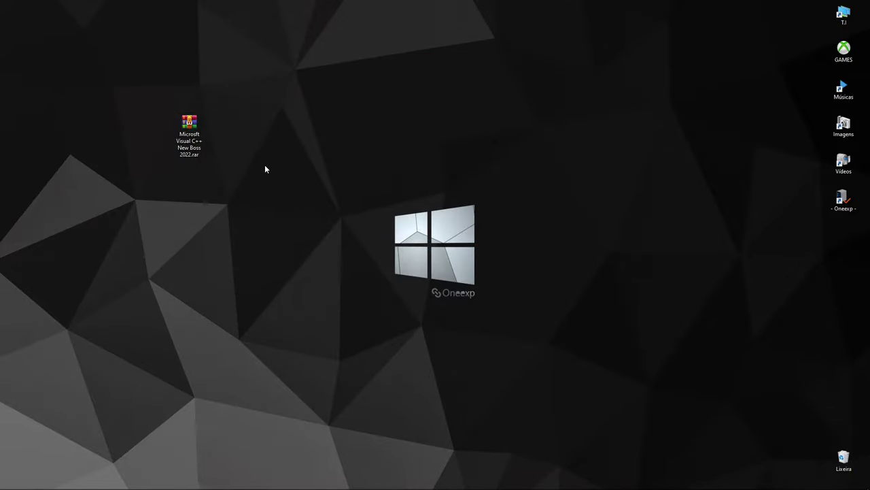
Extract the .rar here with 'Extrair aqui', entering and revealing the archive password before confirming
right_click(190, 128)
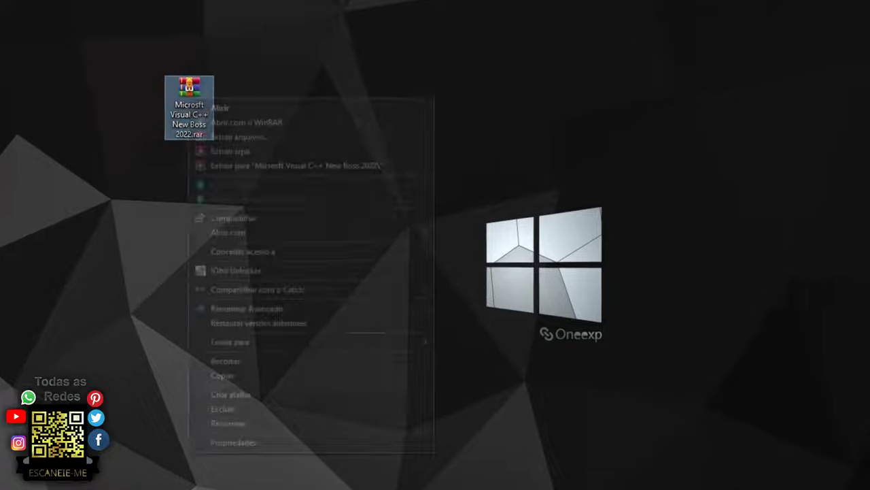
left_click(279, 151)
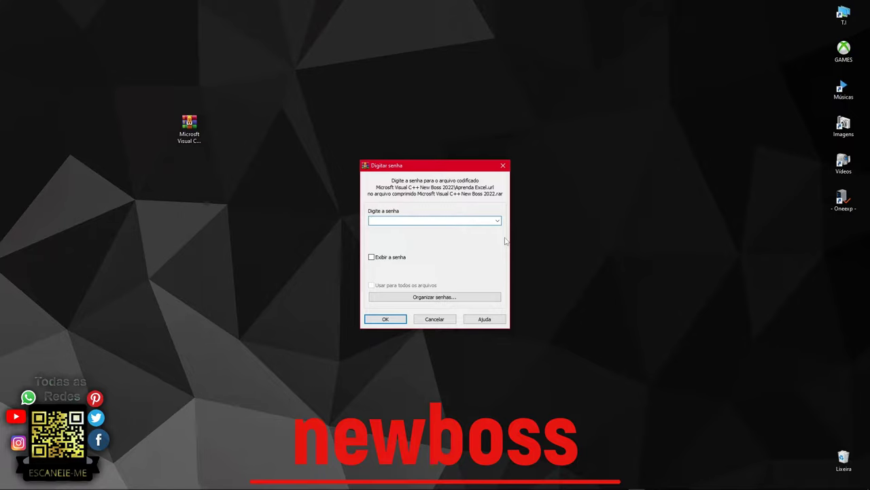
type("new")
type("b")
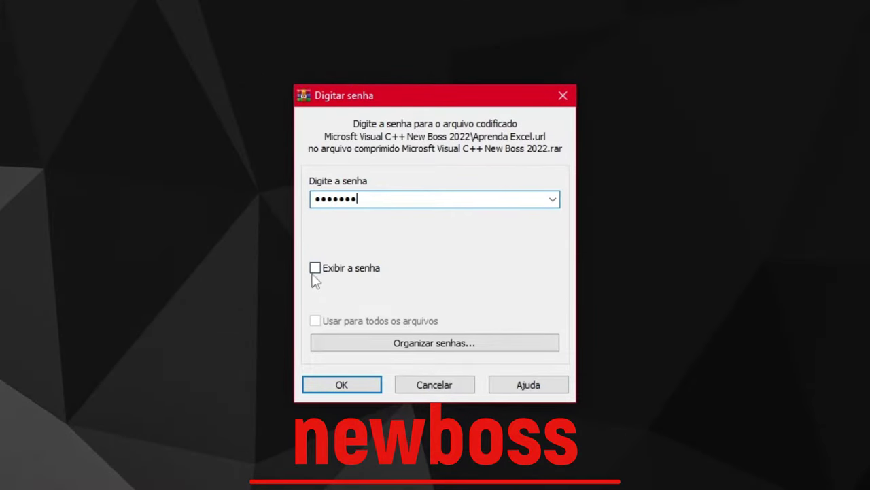
left_click(315, 270)
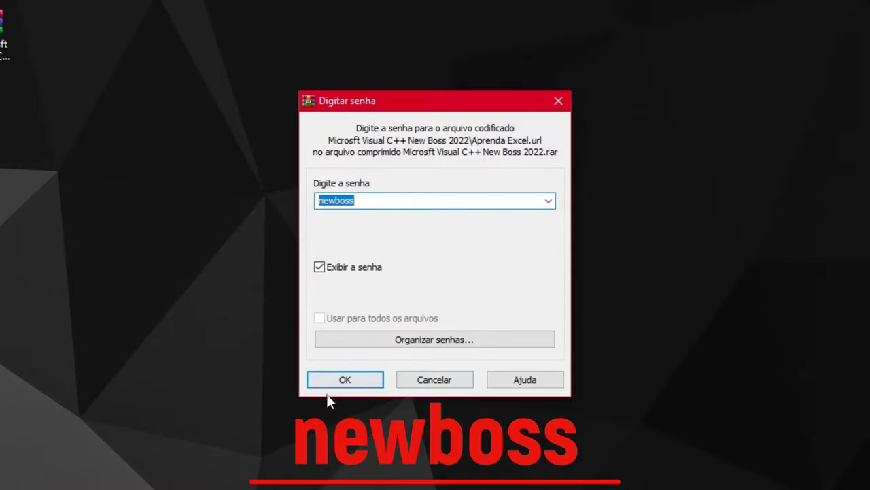
left_click(391, 320)
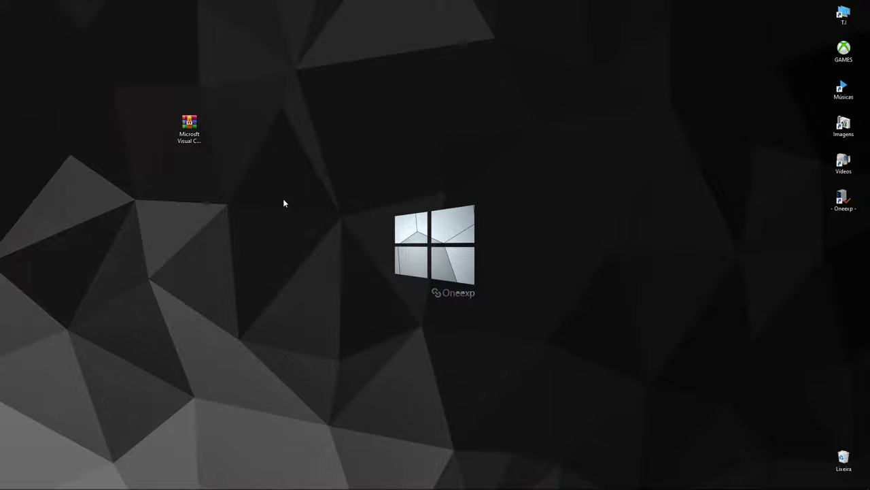
Refresh the desktop, rearrange the icons, and delete the leftover .rar archive
right_click(317, 167)
left_click(344, 194)
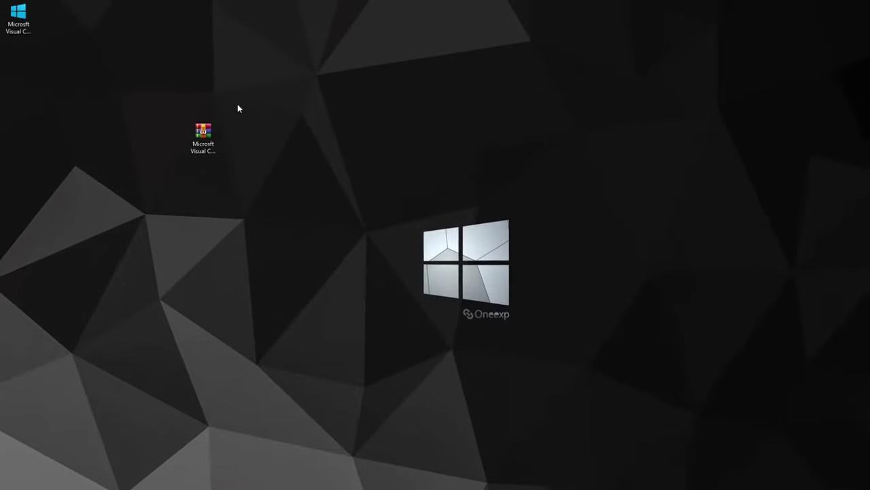
left_click(22, 20)
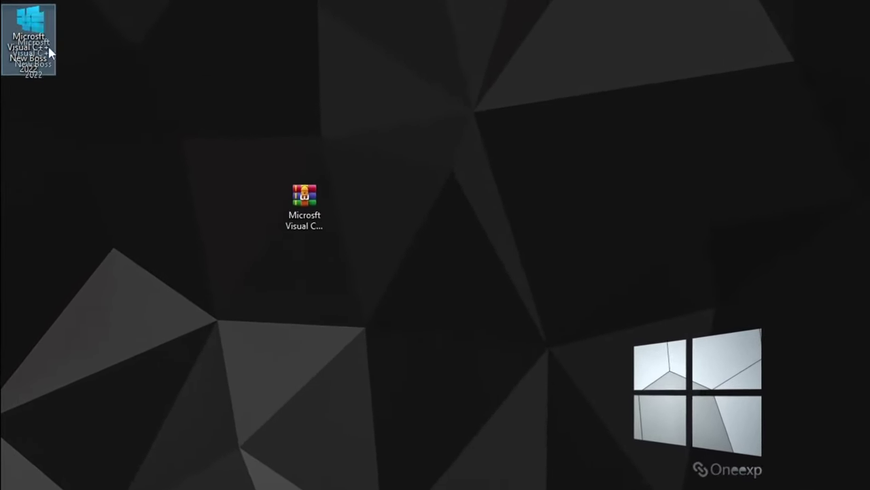
left_click_drag(50, 52, 491, 153)
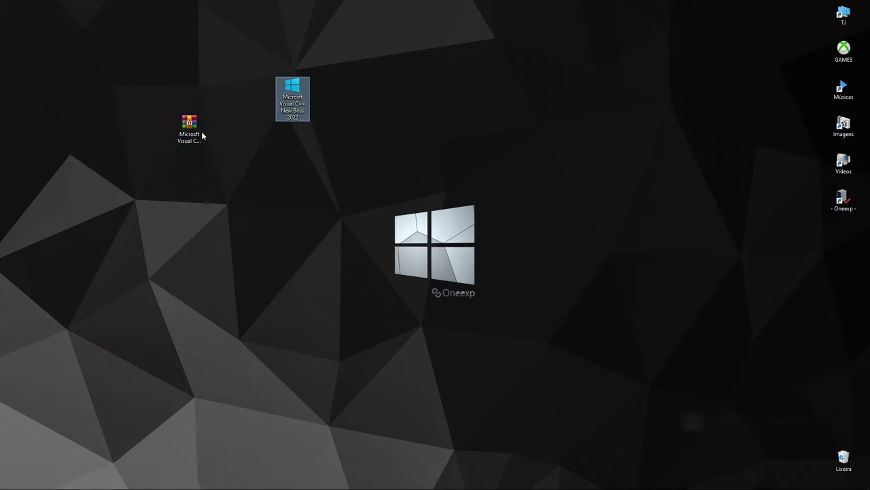
left_click_drag(201, 136, 95, 96)
key("Delete")
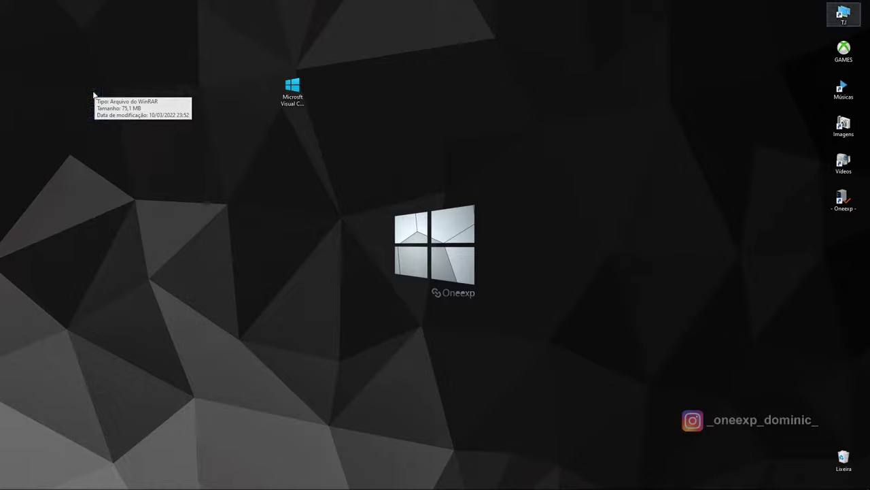
Open the extracted Microsft Visual C++ New Boss 2022 folder and maximize its window
left_click_drag(292, 91, 211, 161)
double_click(212, 162)
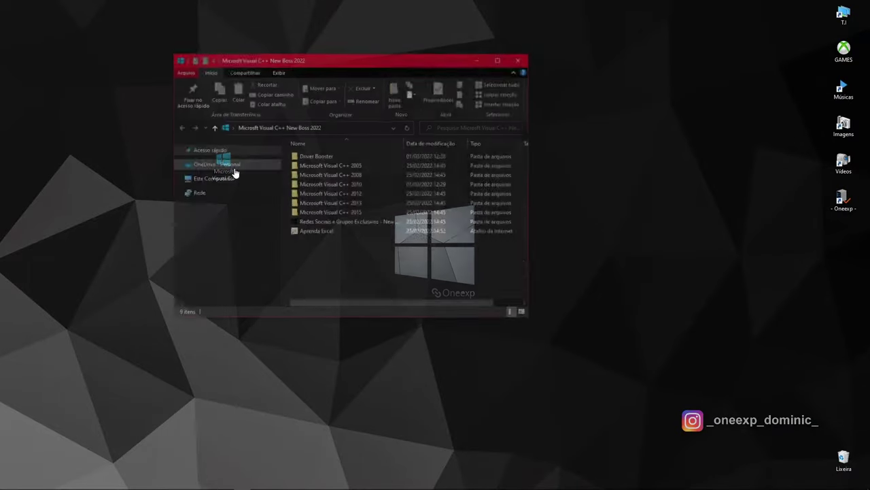
left_click(500, 61)
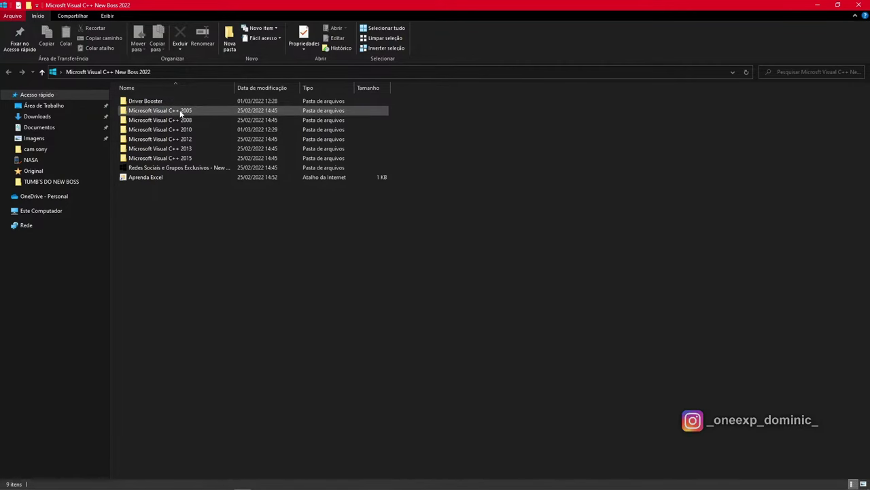
mouse_move(181, 114)
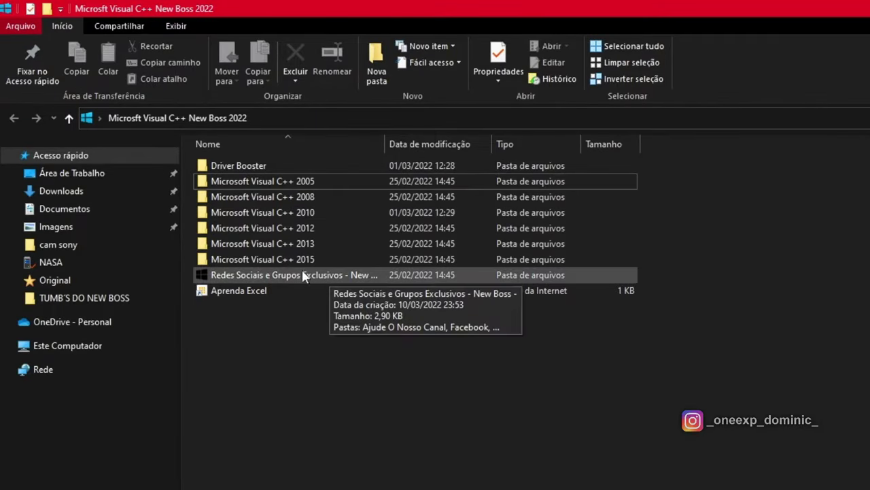
mouse_move(311, 262)
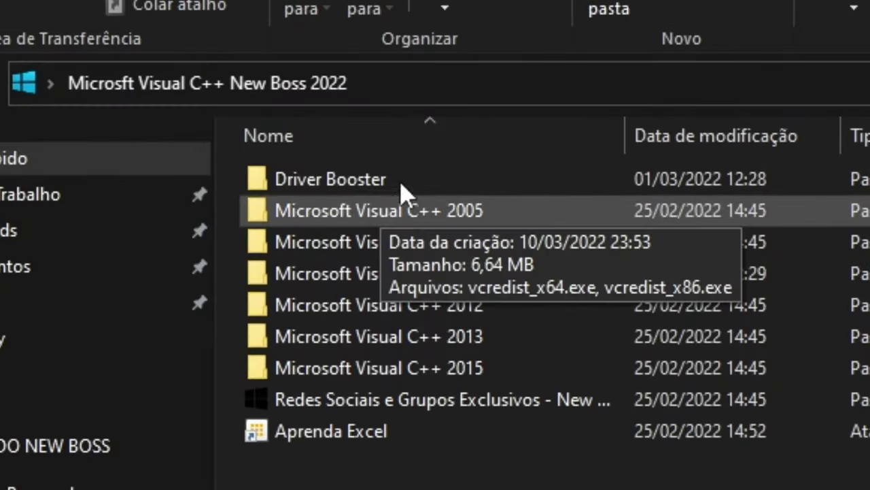
mouse_move(380, 187)
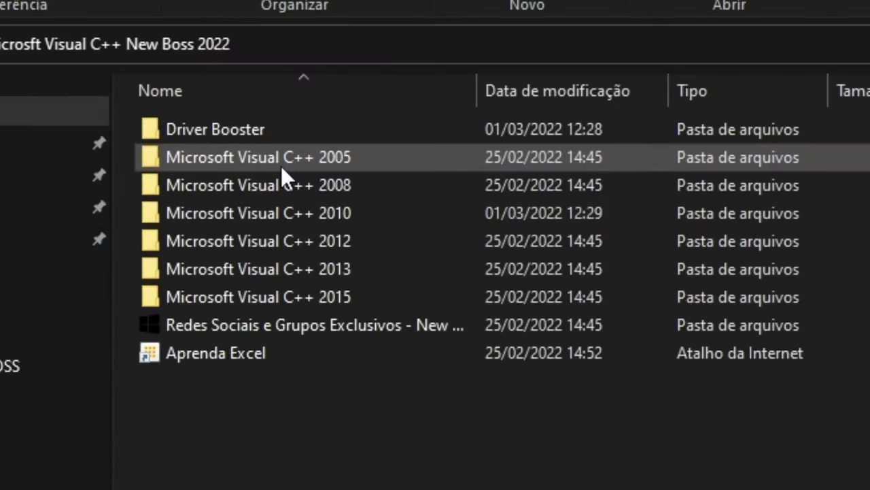
In the 2005 folder, run vcredist_x64.exe, accept its license terms, then return to the pack folder
double_click(295, 164)
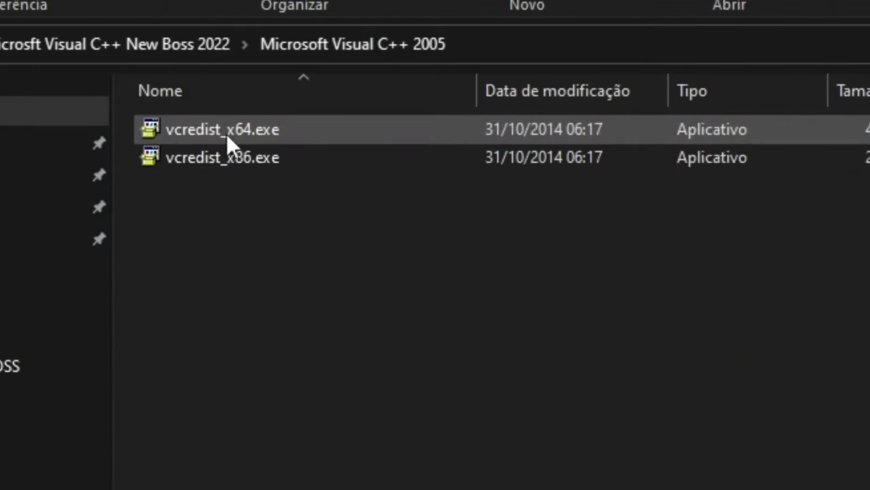
left_click(245, 163)
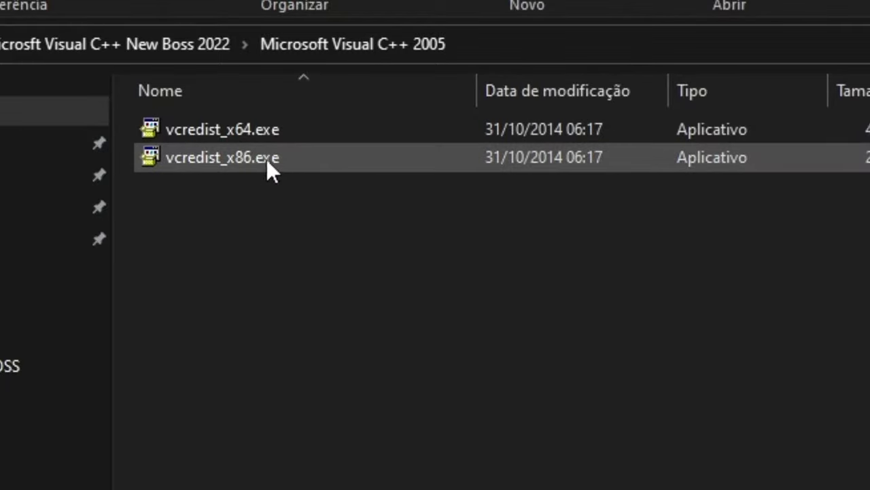
double_click(269, 138)
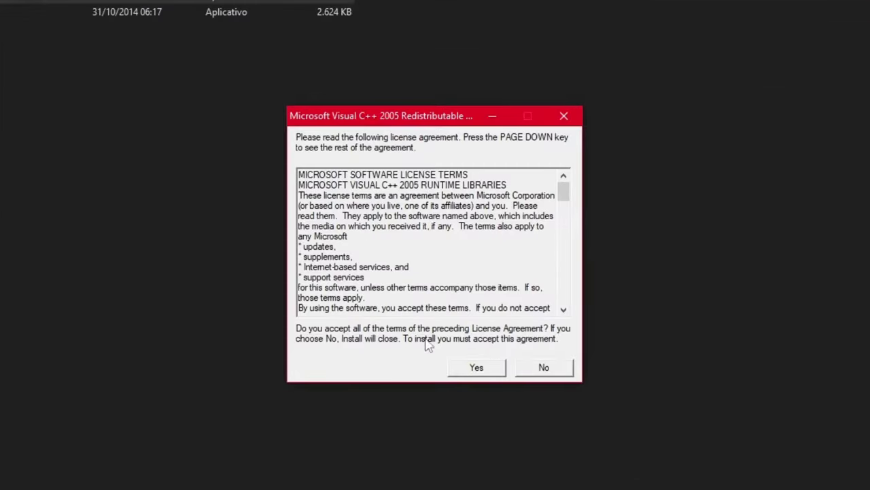
left_click(474, 369)
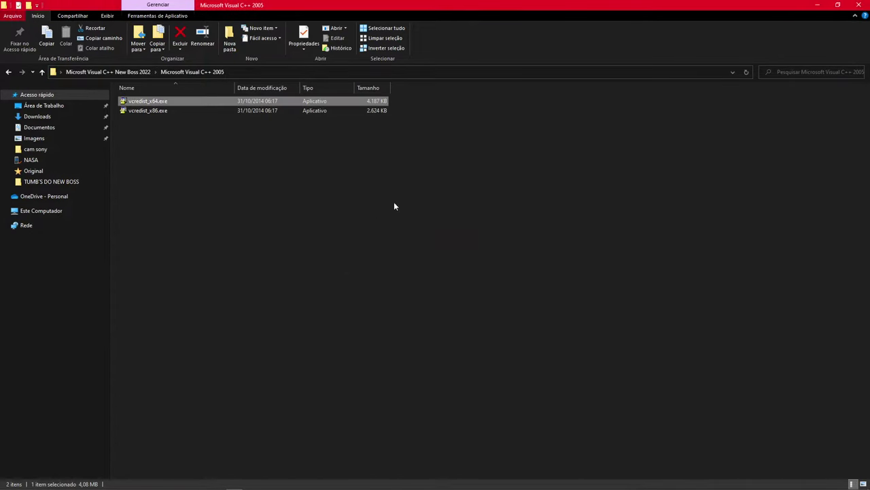
left_click(156, 112)
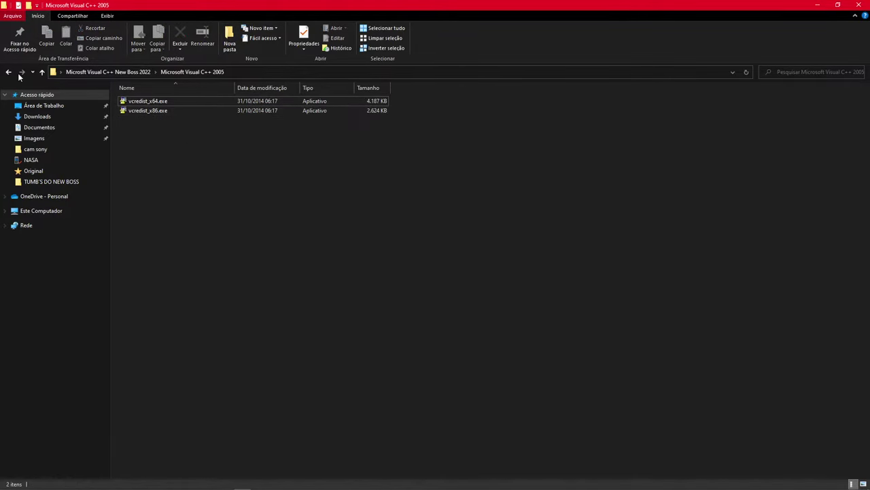
left_click(9, 71)
Look inside the 2008, 2010, 2012 and 2015 folders in turn, then minimize the window
double_click(175, 115)
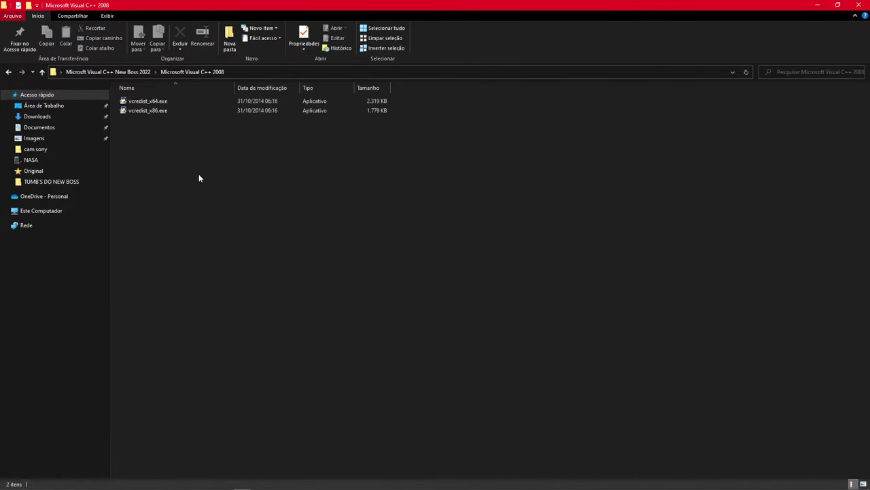
key("alt+Left")
double_click(193, 129)
key("alt+Left")
double_click(208, 139)
key("alt+Left")
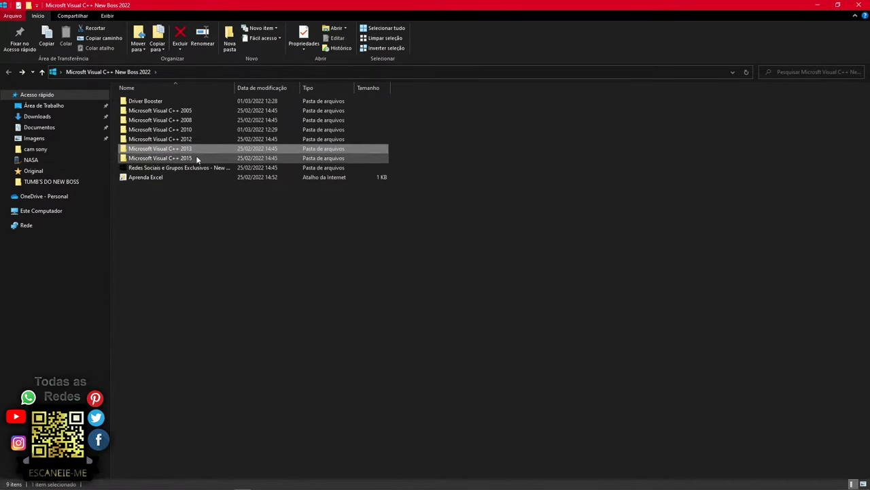
double_click(196, 157)
key("alt+Left")
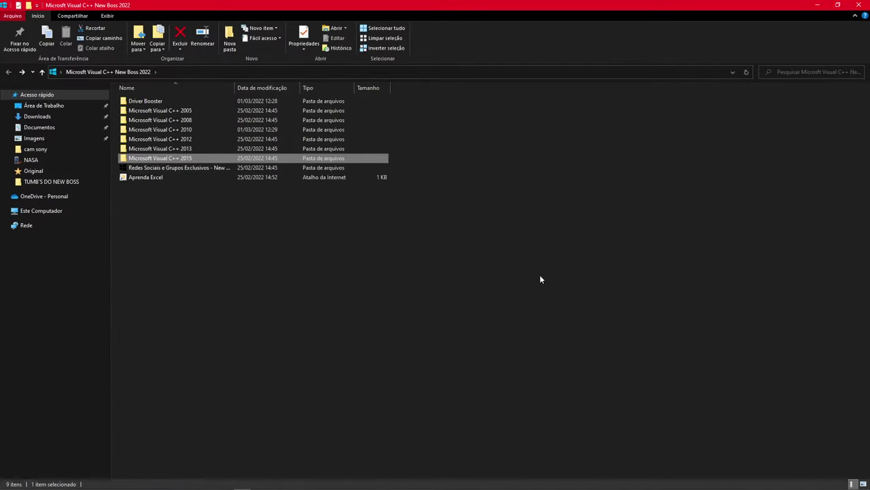
left_click(382, 304)
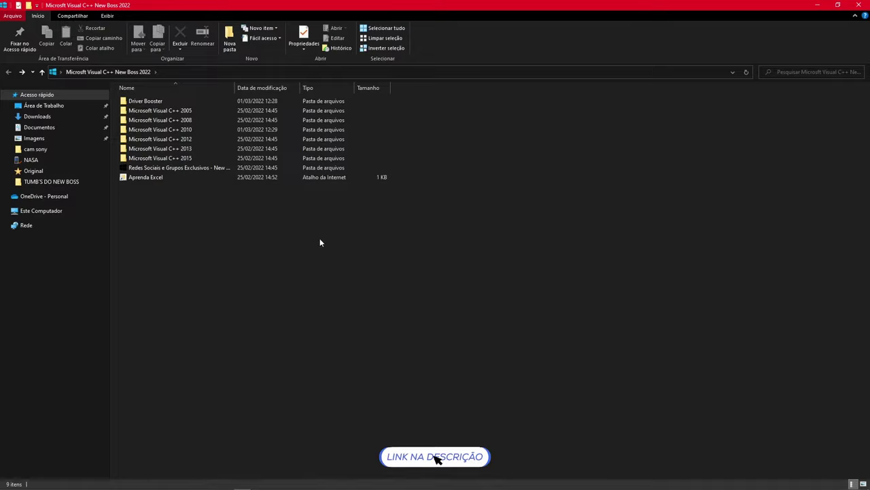
left_click(816, 5)
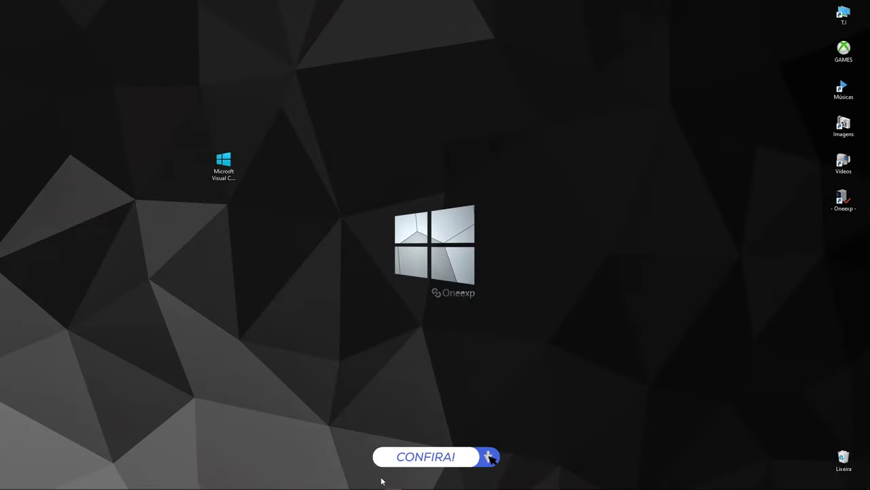
Back on the Docs redistributables page, save VC_redist.x64.exe from the X64 link into Downloads
left_click(292, 482)
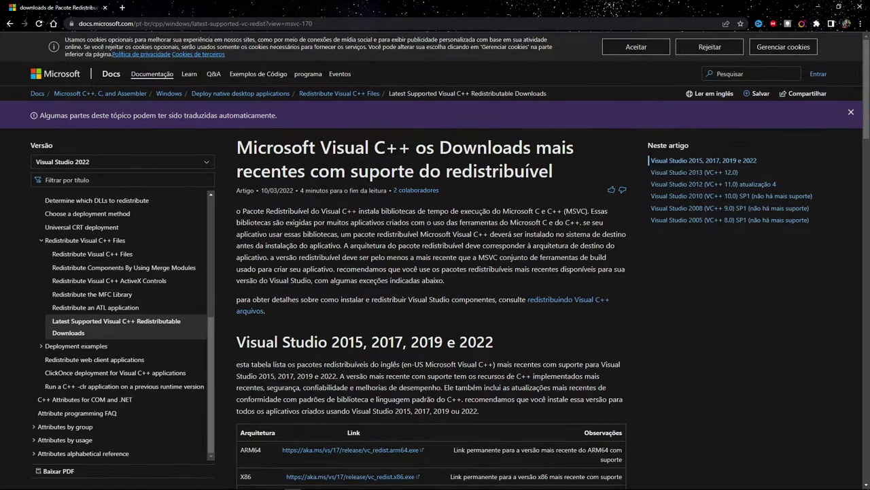
scroll(460, 250, "down", 3)
scroll(356, 238, "down", 1)
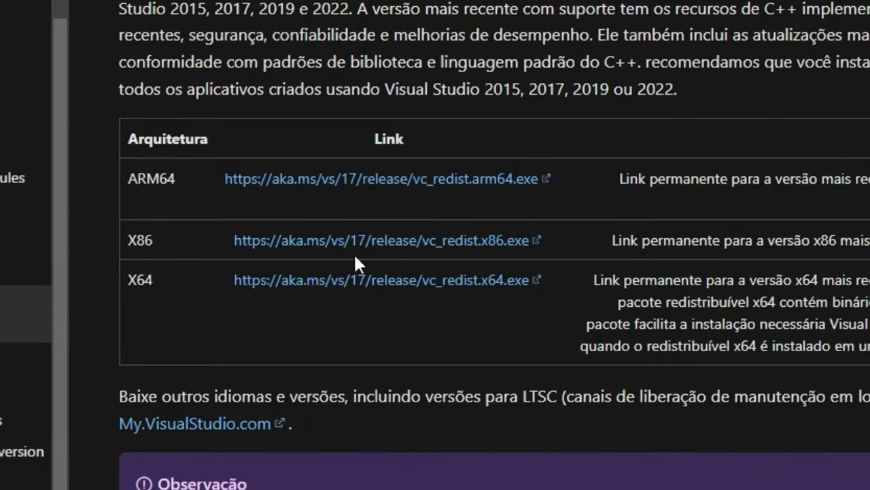
left_click_drag(128, 279, 155, 280)
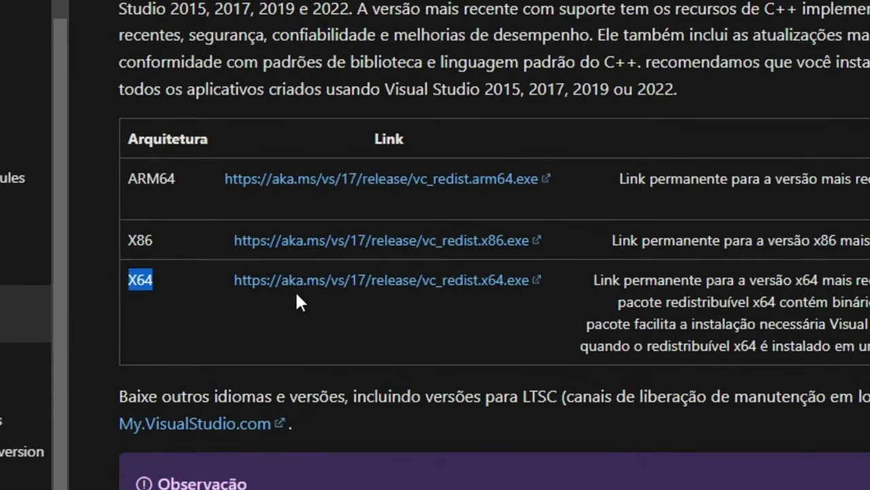
left_click(339, 280)
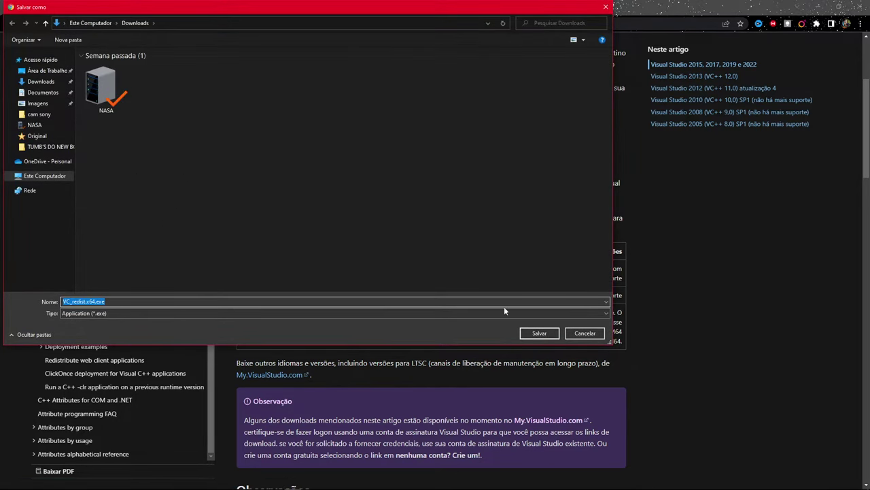
left_click(542, 332)
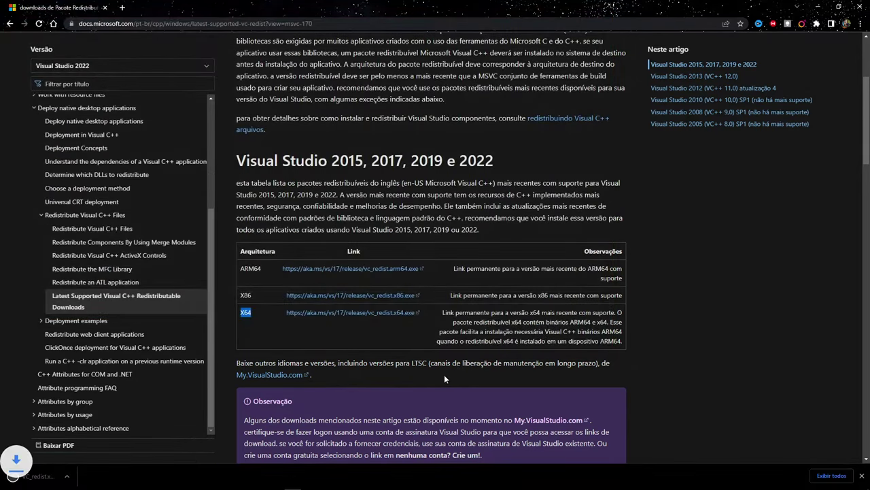
Show the downloaded VC_redist.x64.exe in its folder and minimize Chrome
left_click(96, 476)
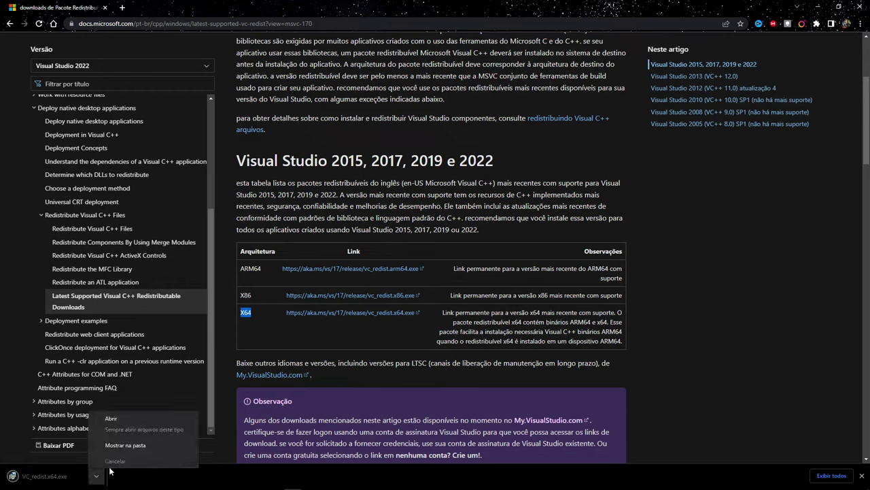
left_click(131, 445)
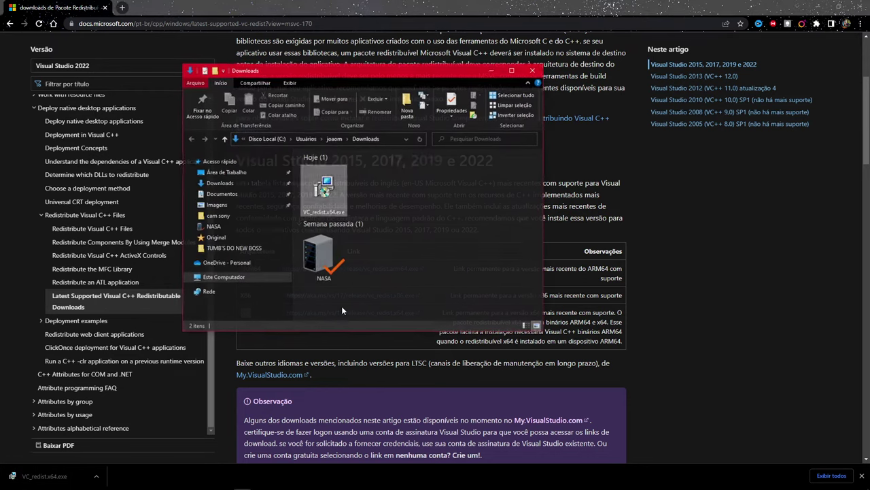
left_click(816, 5)
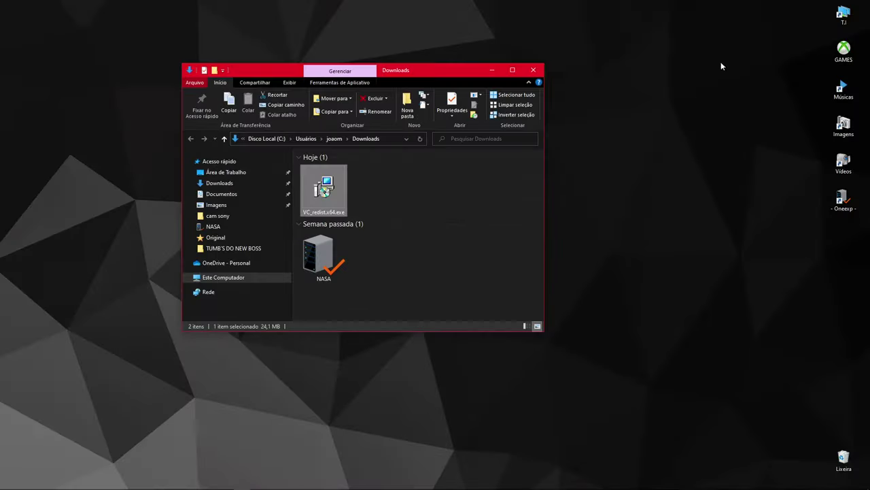
Launch VC_redist.x64.exe and cancel the 14.31.31103 setup without changes
double_click(324, 189)
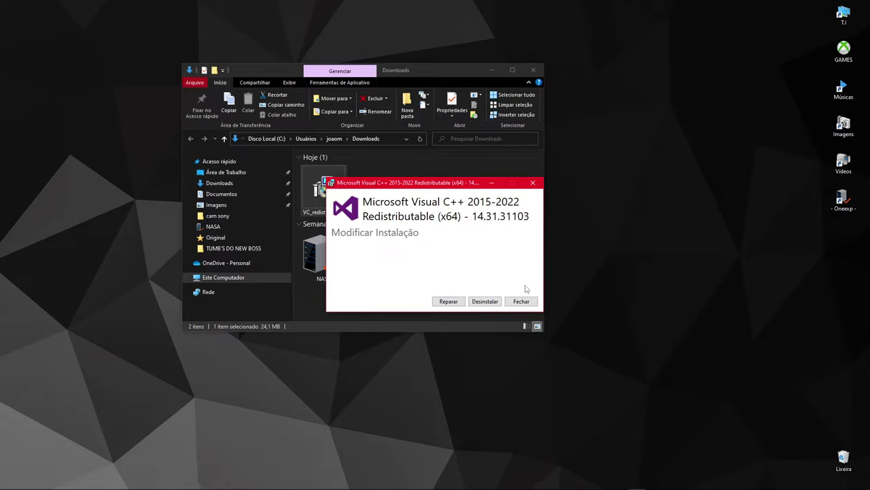
left_click(521, 301)
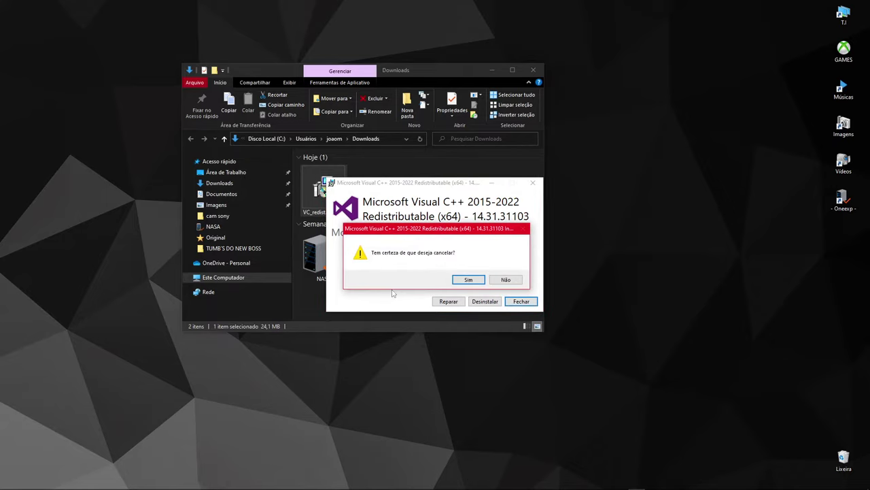
left_click(469, 280)
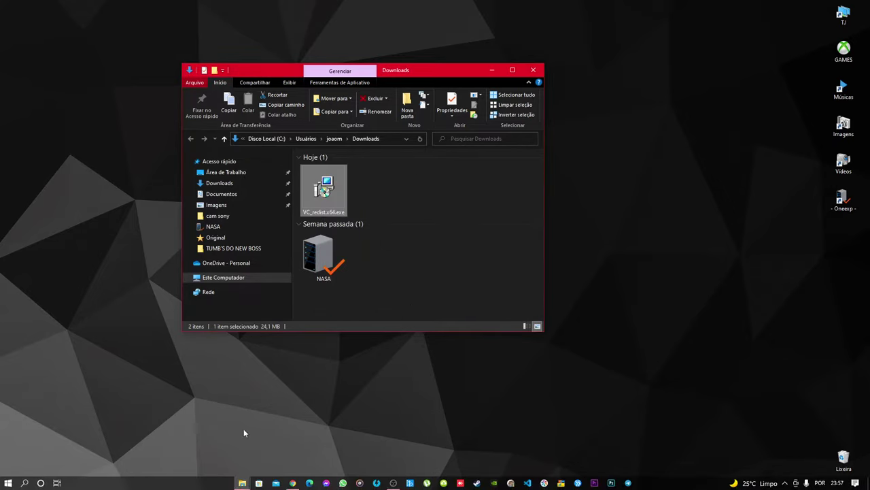
left_click(242, 483)
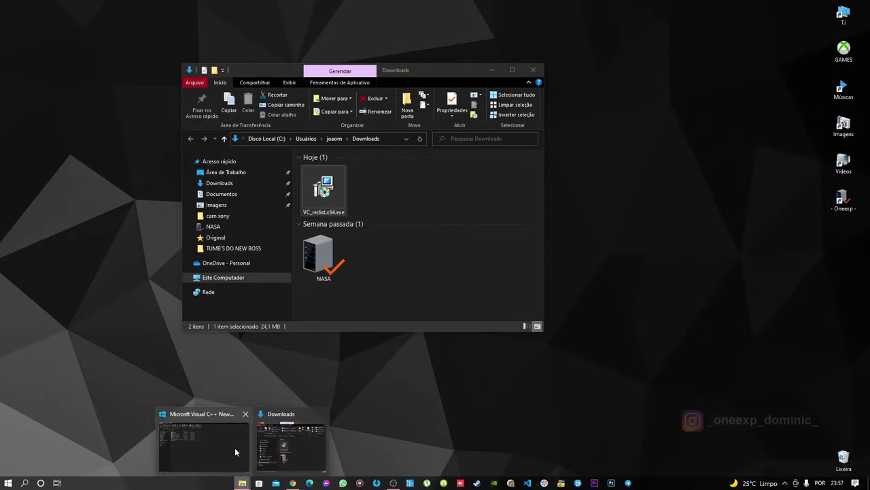
Minimize the New Boss 2022 and Downloads Explorer windows, closing the Start menu along the way
left_click(235, 447)
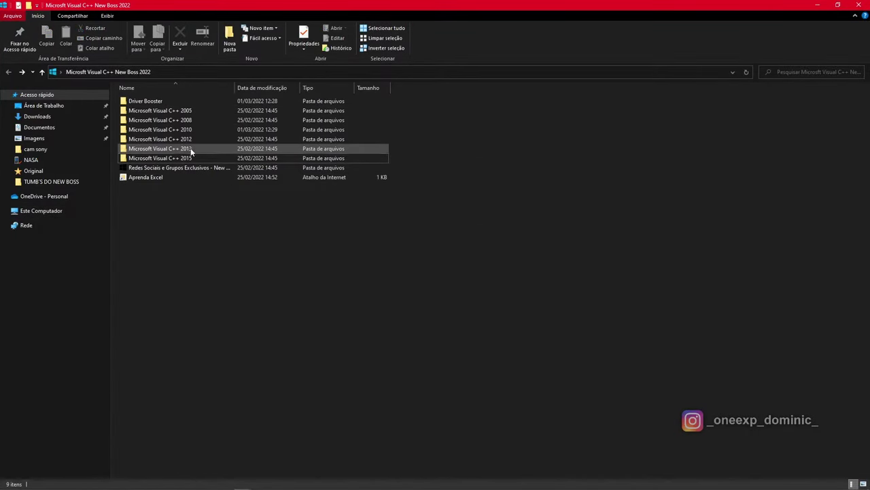
left_click(822, 5)
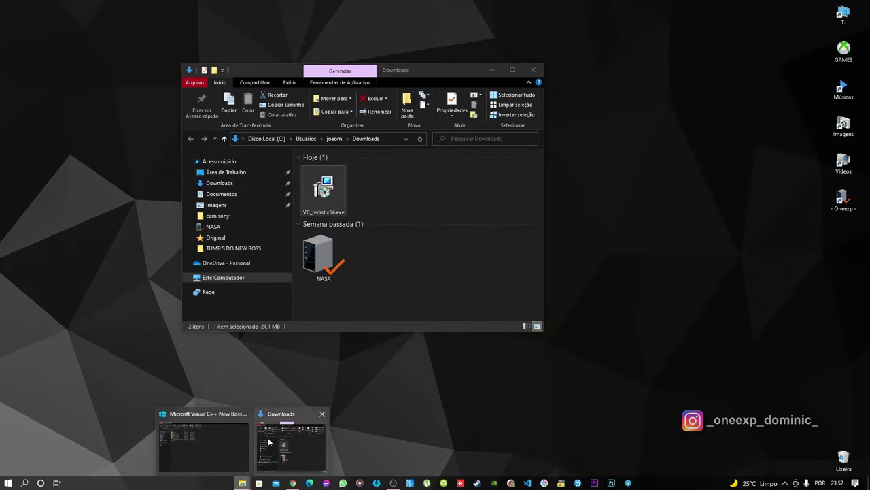
left_click(242, 483)
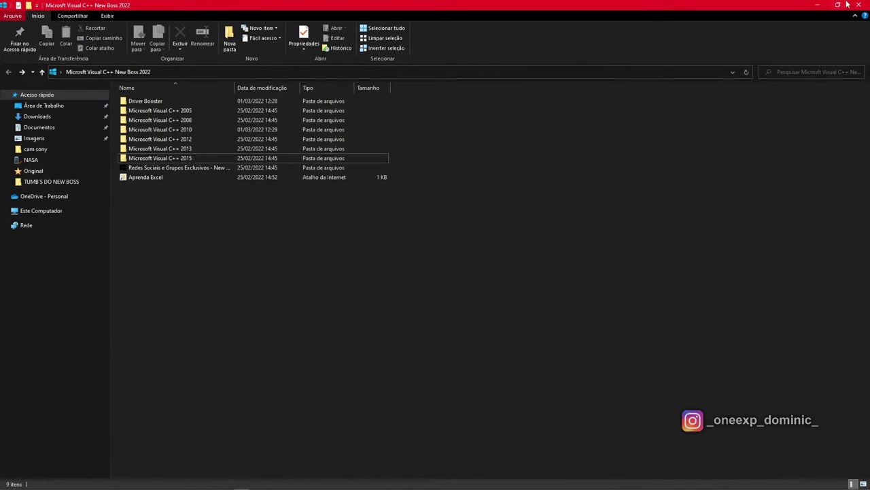
left_click(821, 5)
left_click(7, 484)
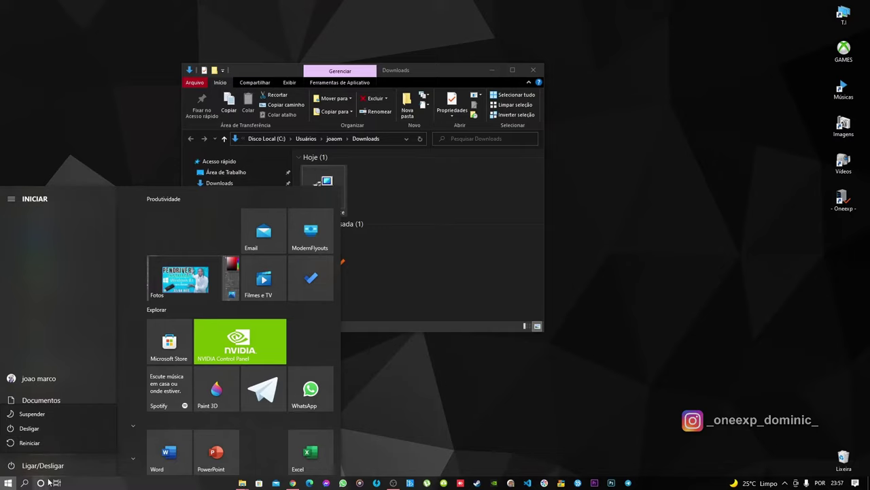
left_click(11, 484)
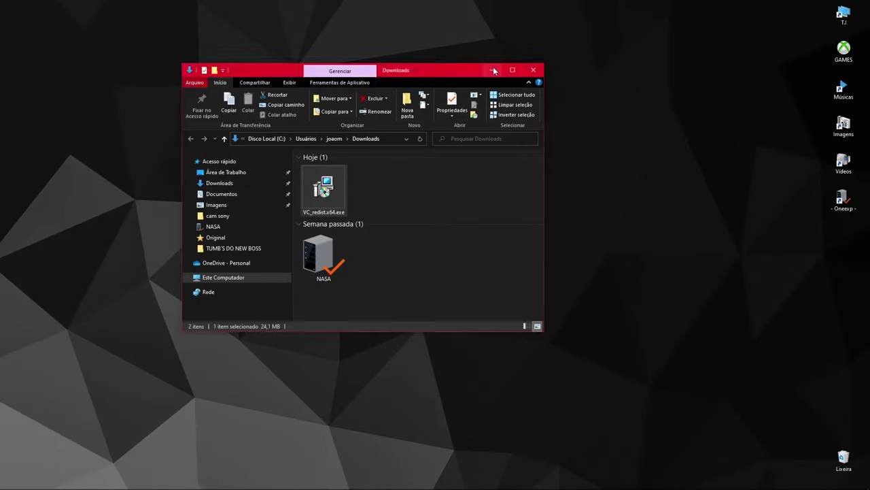
left_click(492, 70)
Move the Microsoft Visual C++ New Boss 2022 desktop icon to the top-left corner
left_click_drag(303, 223, 177, 127)
left_click_drag(224, 166, 87, 19)
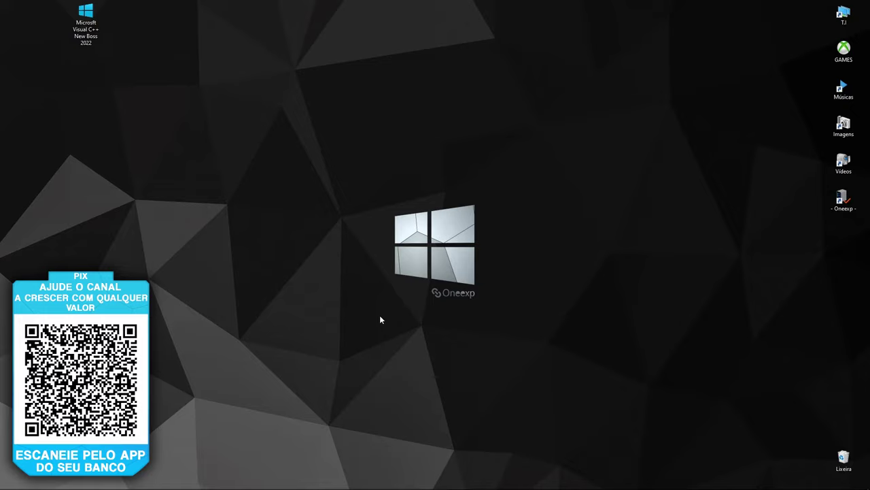
mouse_move(178, 484)
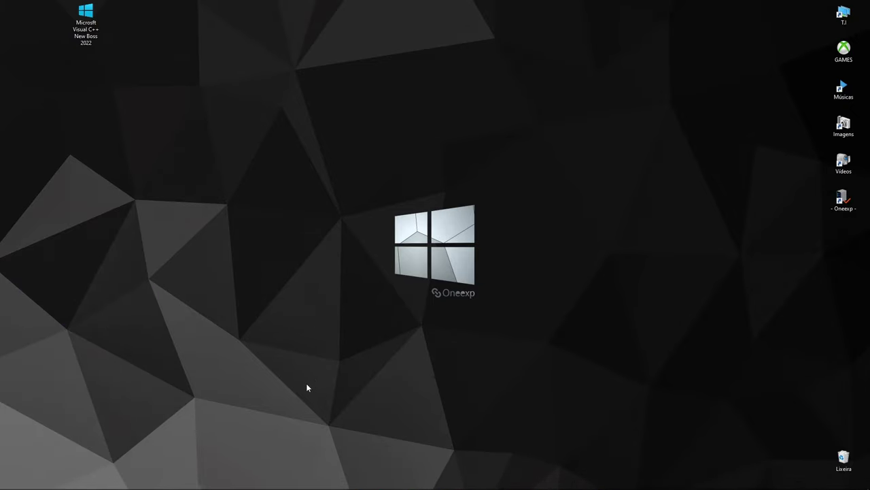
mouse_move(212, 482)
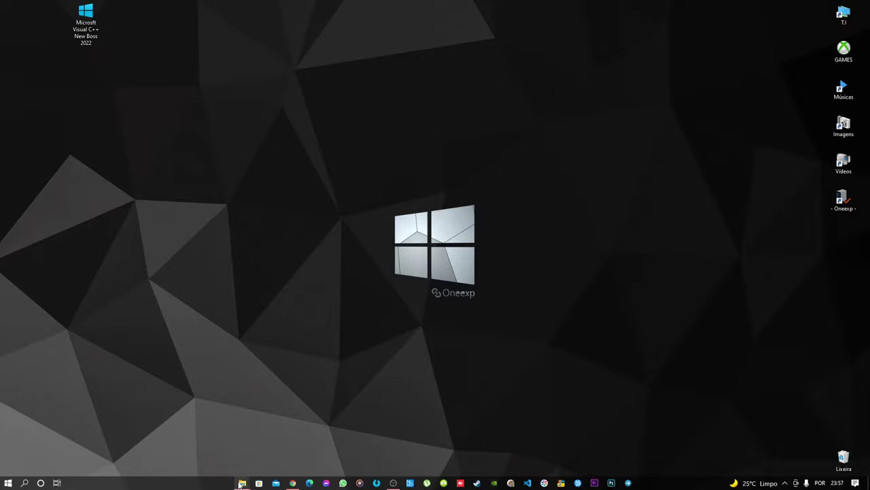
Bring back the New Boss 2022 window, browse the Driver Booster folder, and return to the 9-item list
mouse_move(243, 482)
left_click(205, 442)
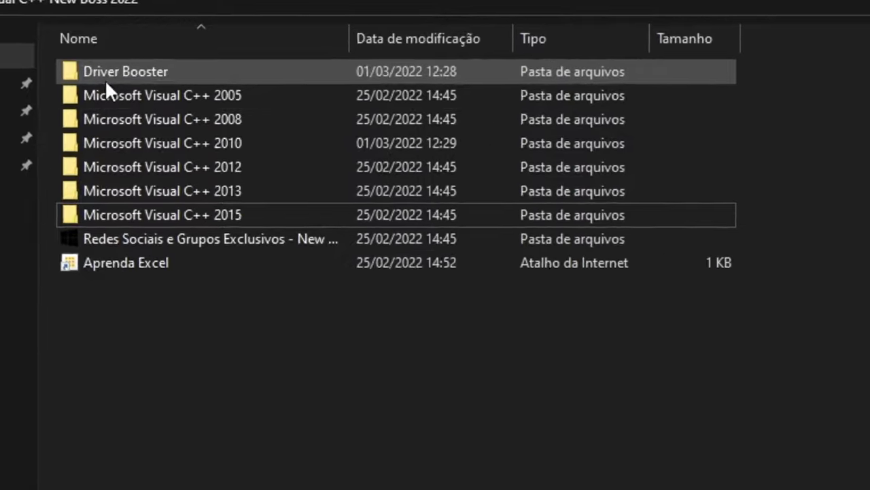
double_click(141, 99)
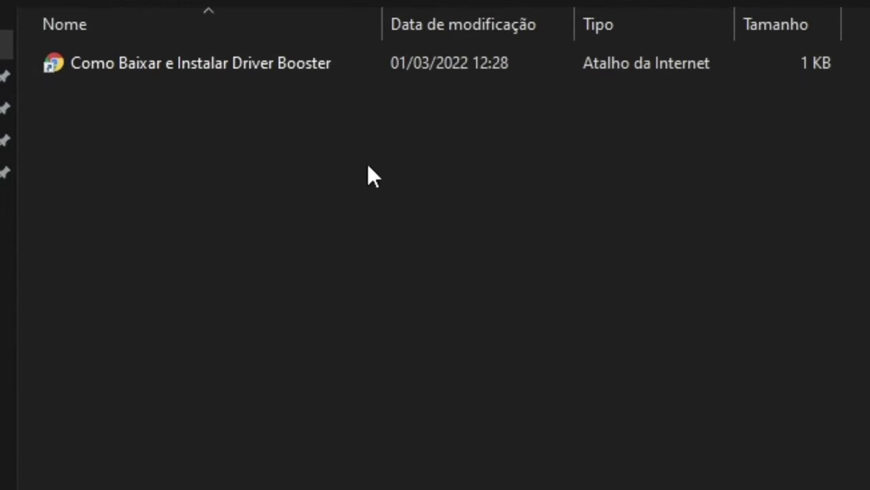
left_click(147, 69)
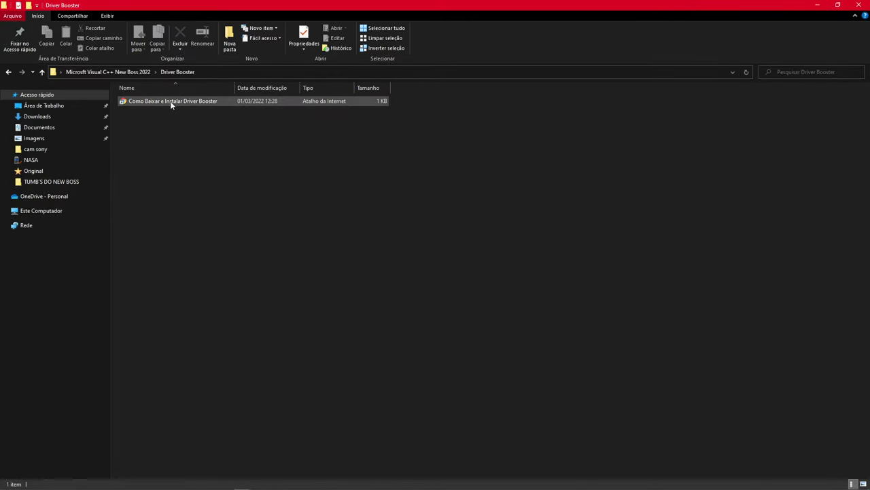
key("BackSpace")
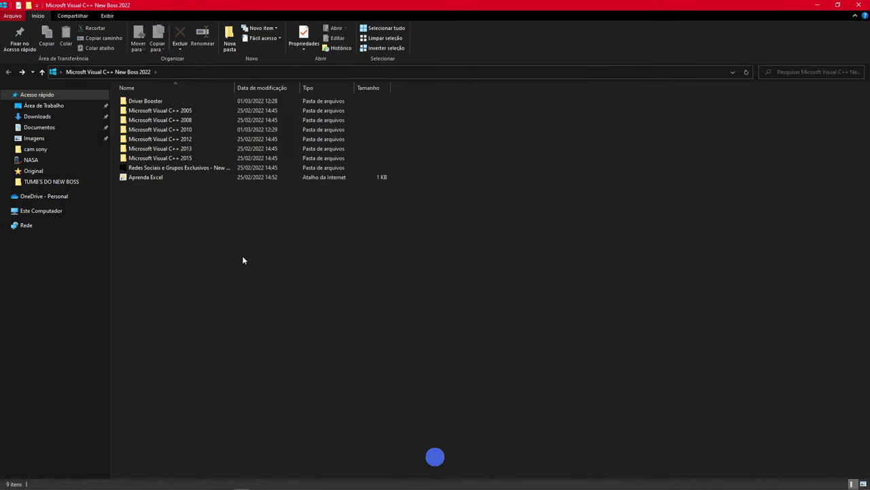